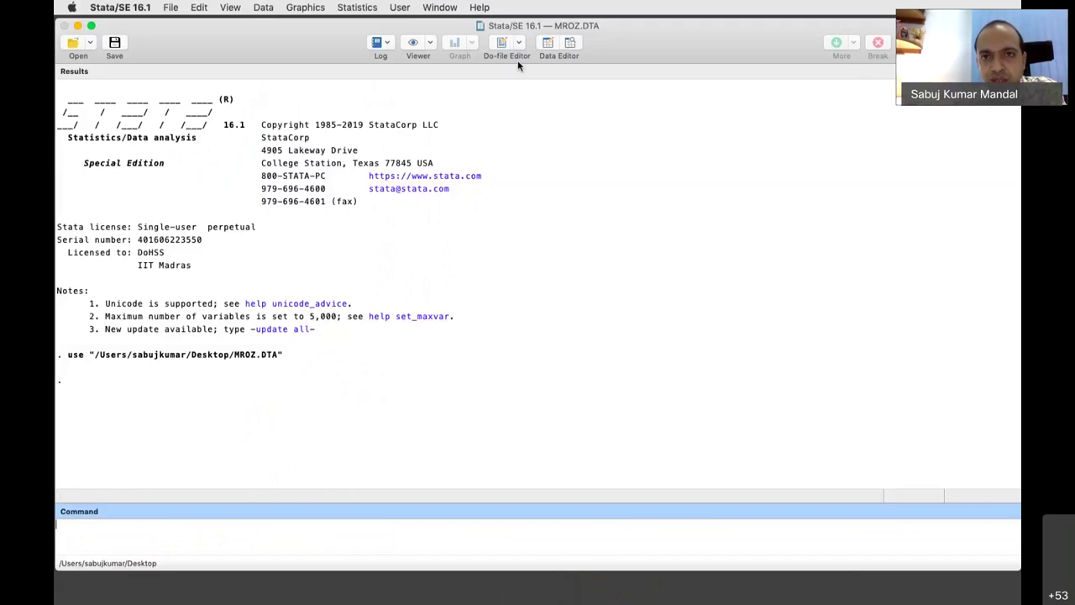
- Examine the variables and observations of the MROZ dataset in the Data Editor, and close it again
{"action": "left_click", "coordinate": [574, 114]}
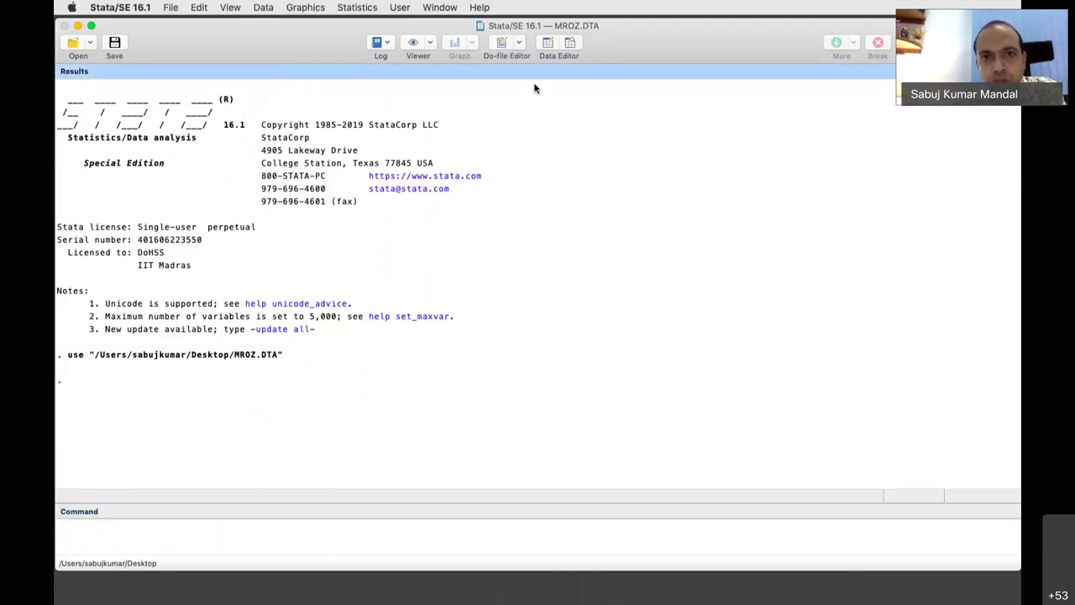
{"action": "left_click", "coordinate": [546, 48]}
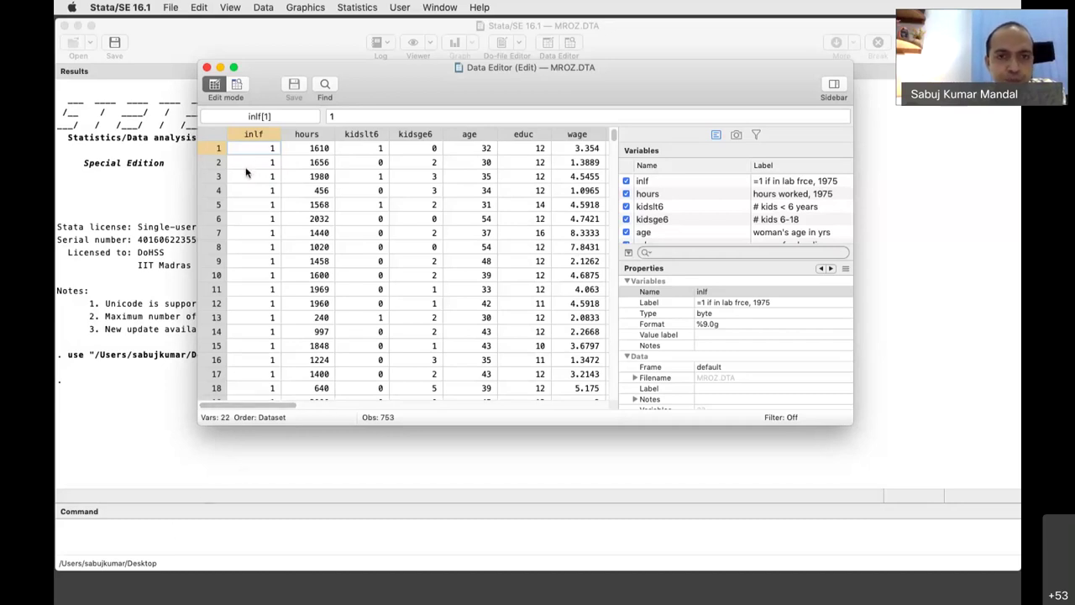
{"action": "left_click", "coordinate": [208, 67]}
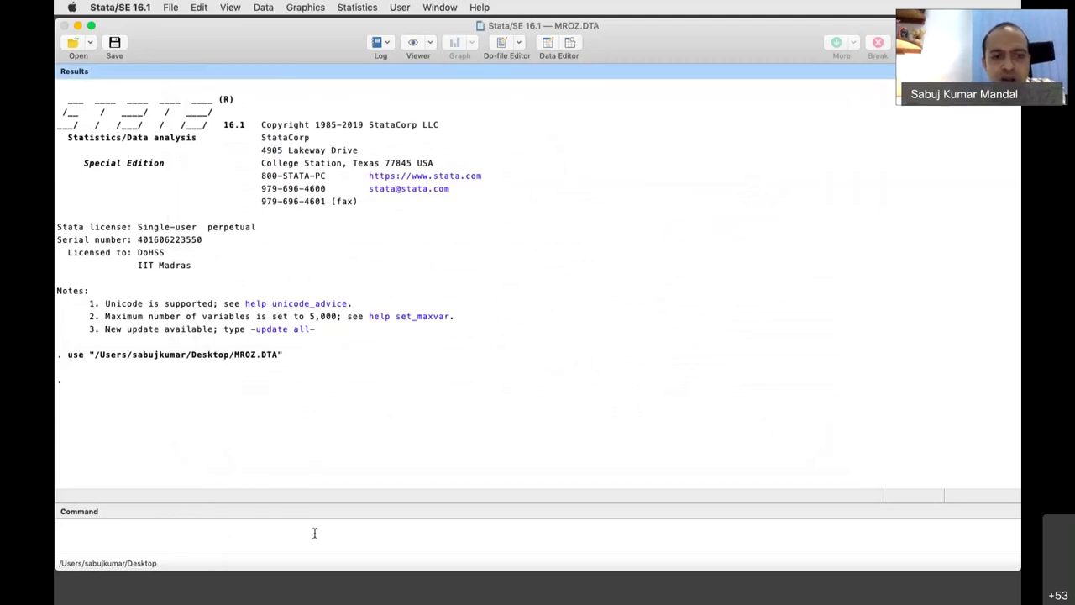
- Run a logit regression of inlf on age, educ, kidslt6, huseduc and huswage
{"action": "left_click", "coordinate": [229, 534]}
{"action": "type", "text": "logit"}
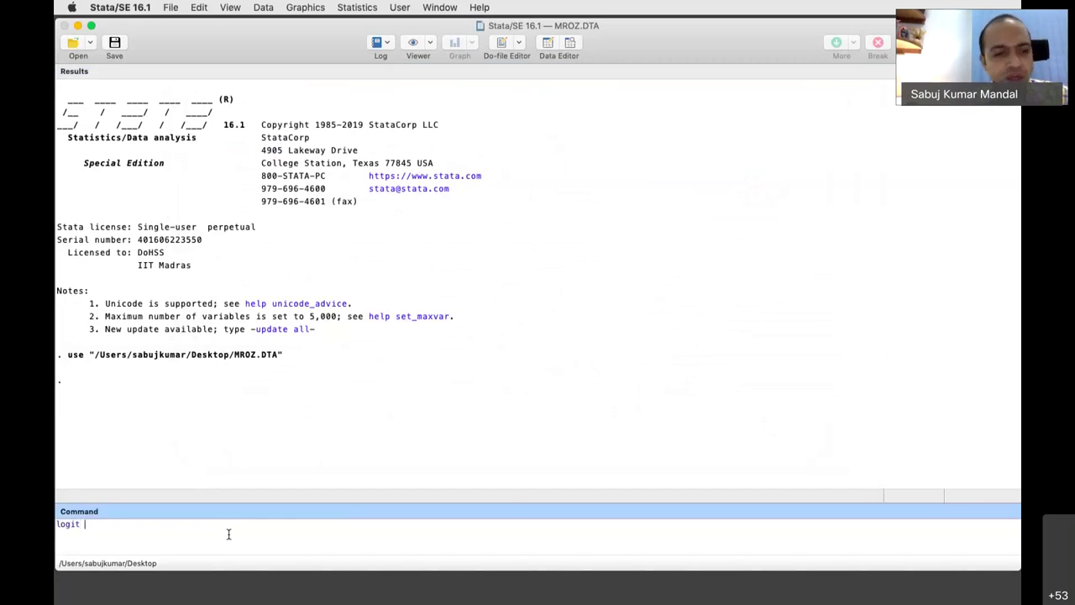
{"action": "type", "text": " in"}
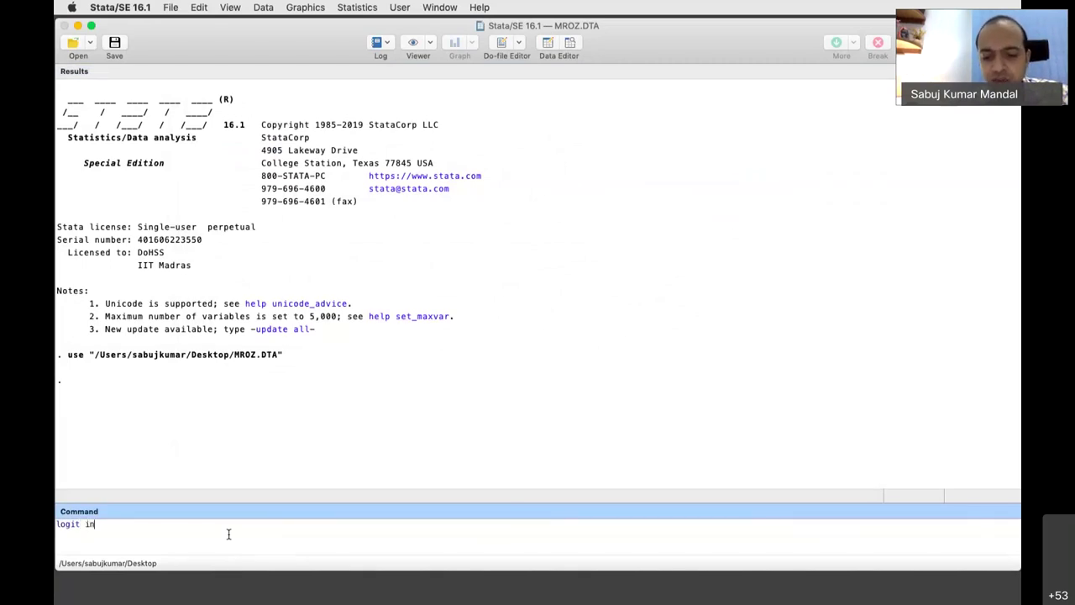
{"action": "type", "text": "lf"}
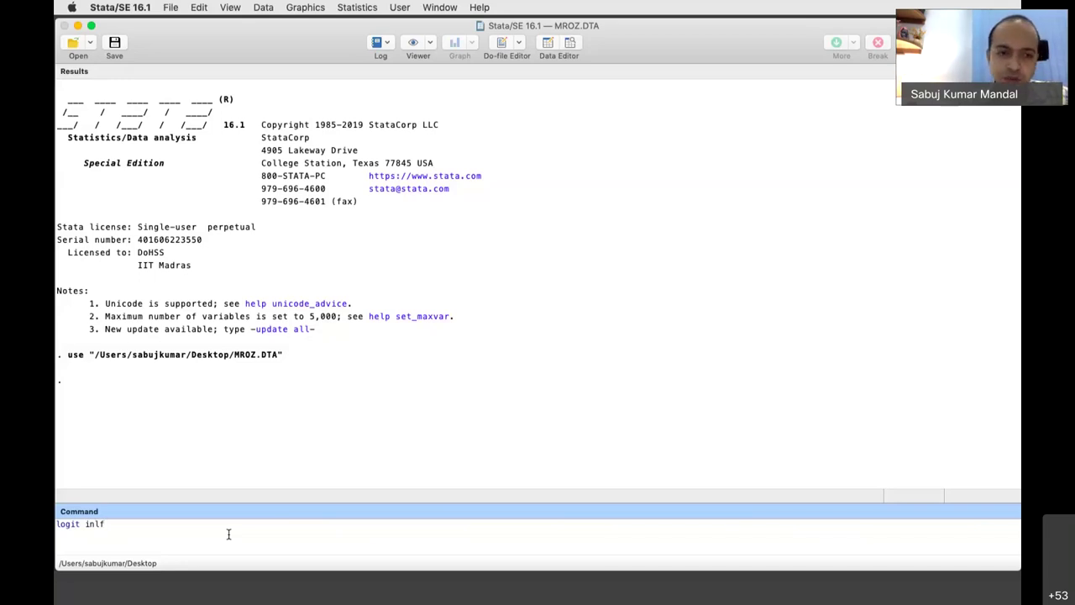
{"action": "type", "text": "age educ"}
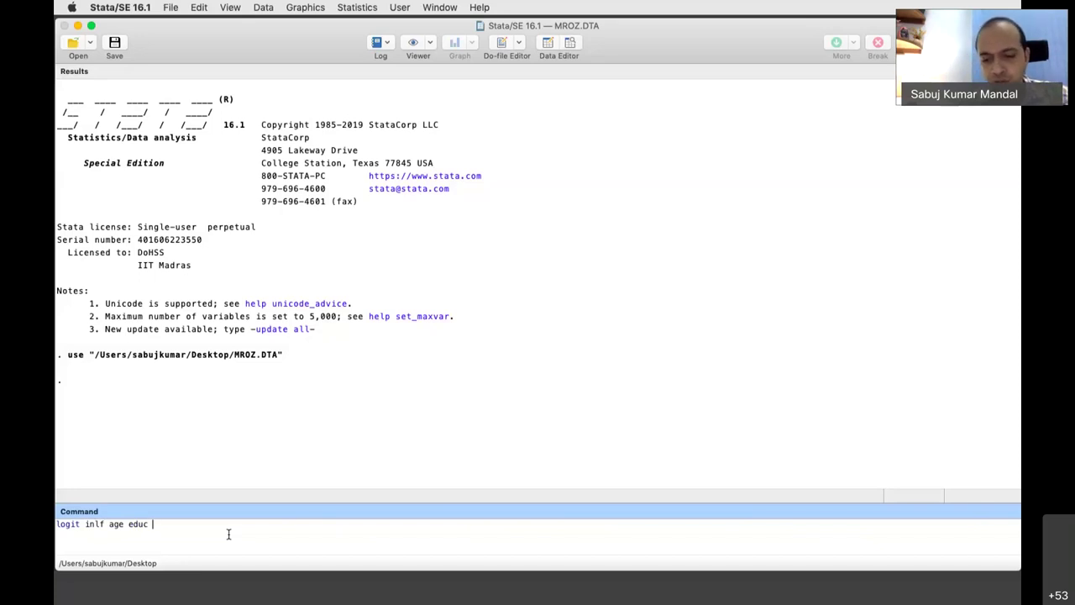
{"action": "type", "text": " k"}
{"action": "type", "text": "s"}
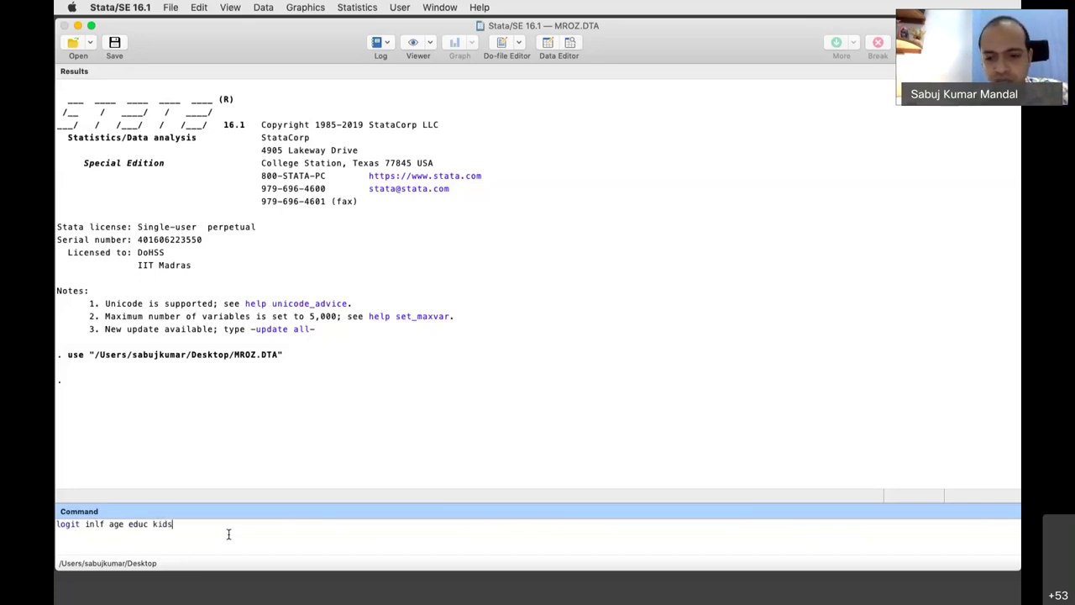
{"action": "type", "text": "lt6"}
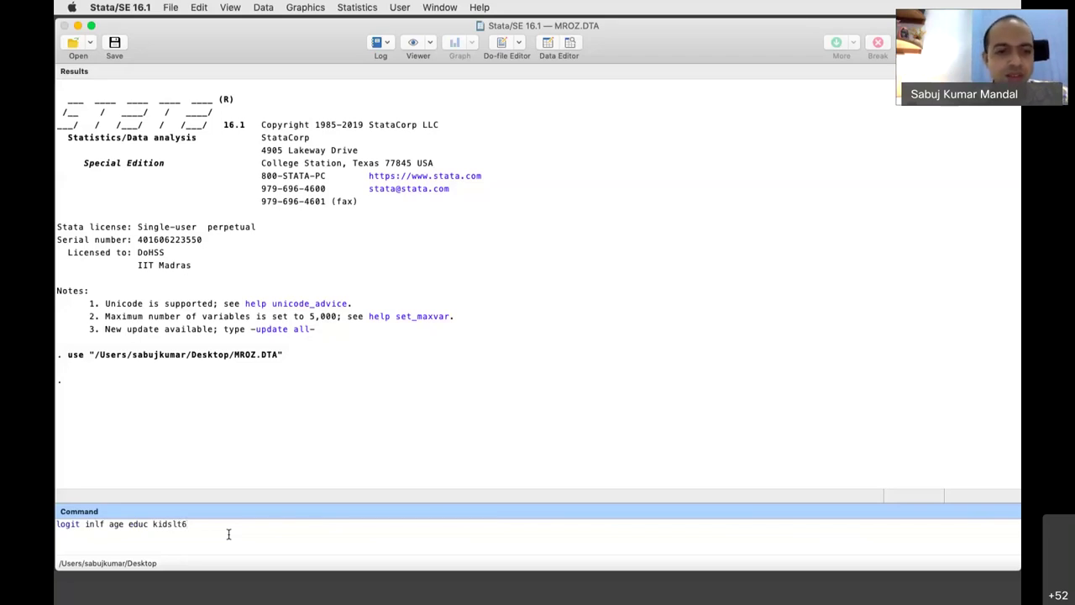
{"action": "type", "text": " hu"}
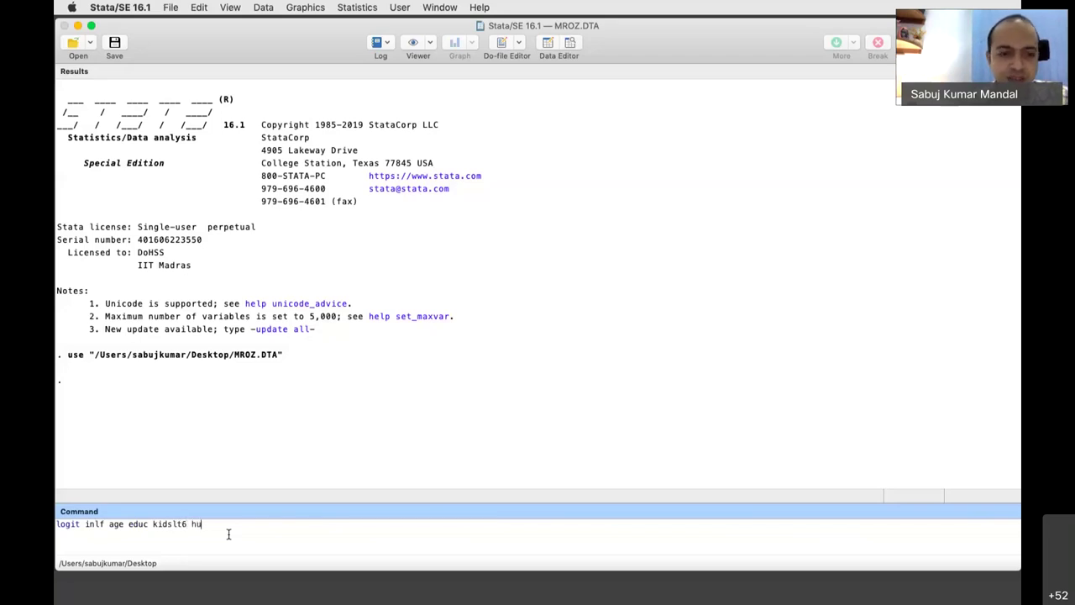
{"action": "type", "text": "seduc huswage"}
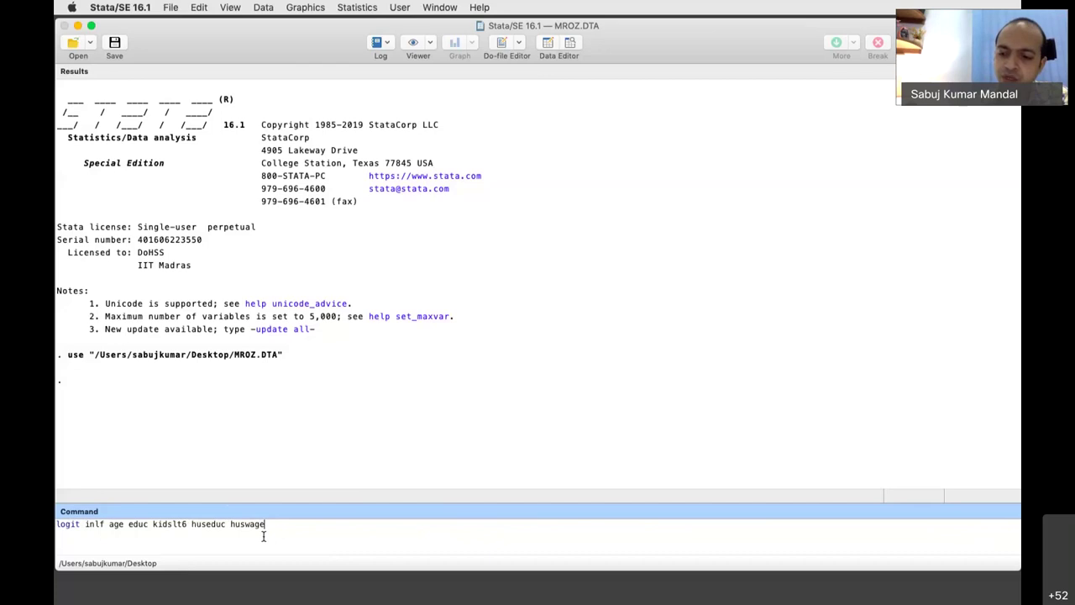
{"action": "key", "text": "Return"}
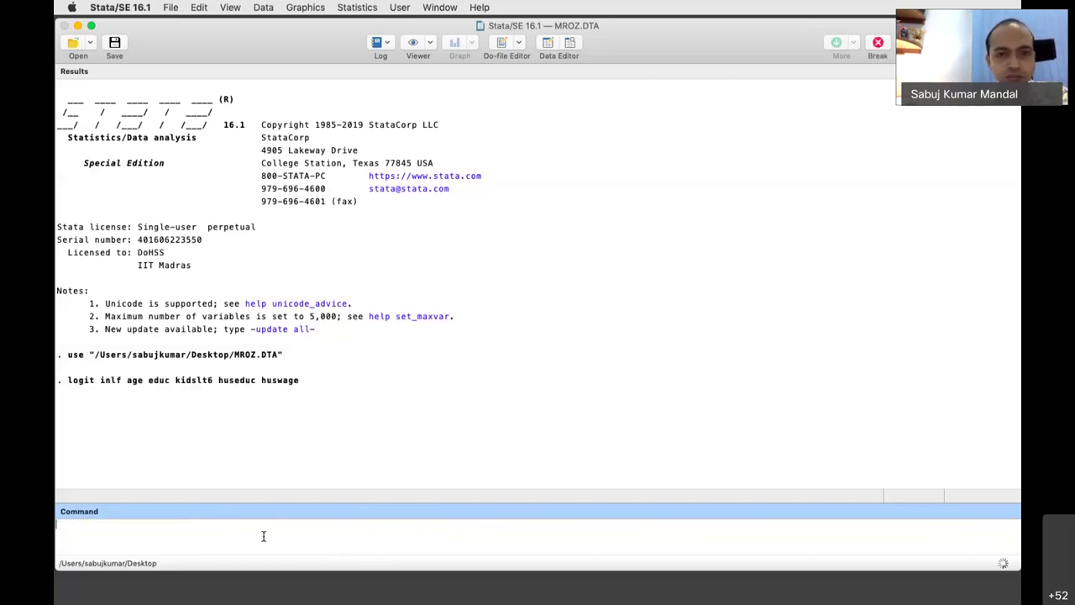
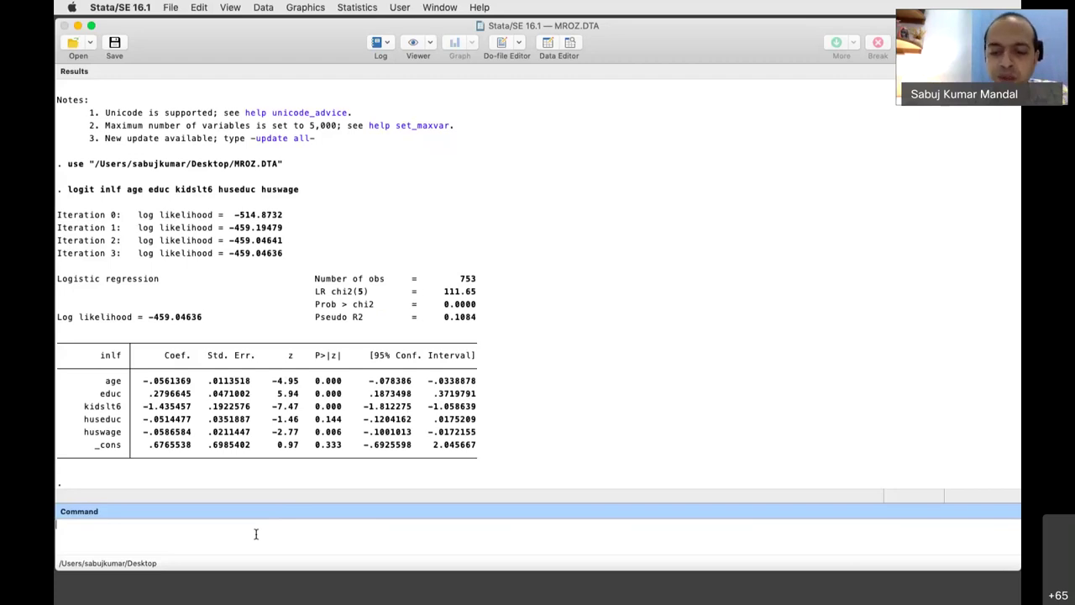
- Compute the marginal effects of the logit model with mfx and review them against the logit coefficients
{"action": "type", "text": "mfx"}
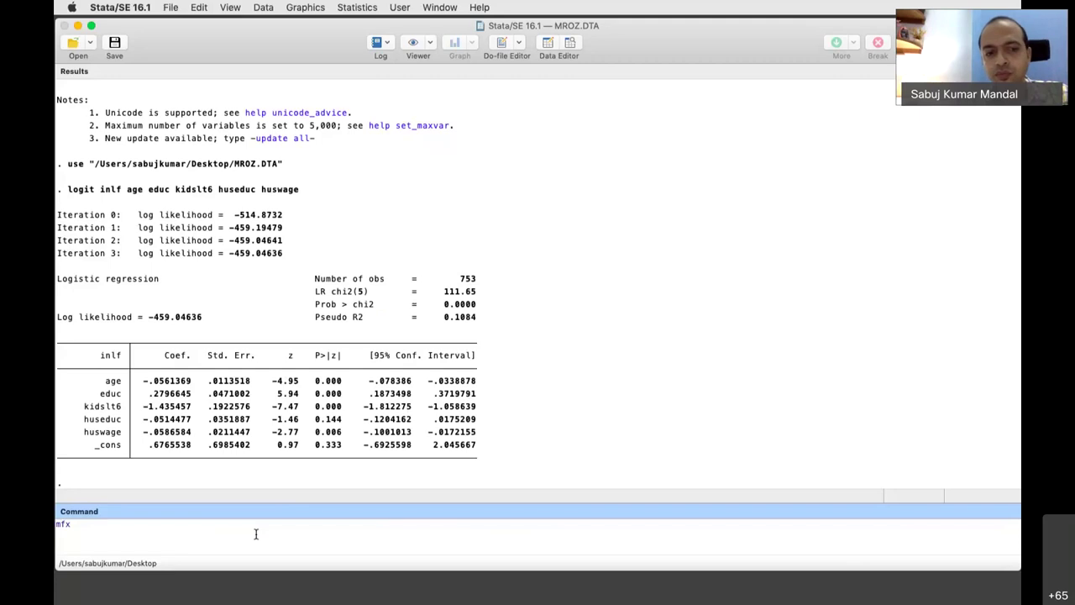
{"action": "key", "text": "Return"}
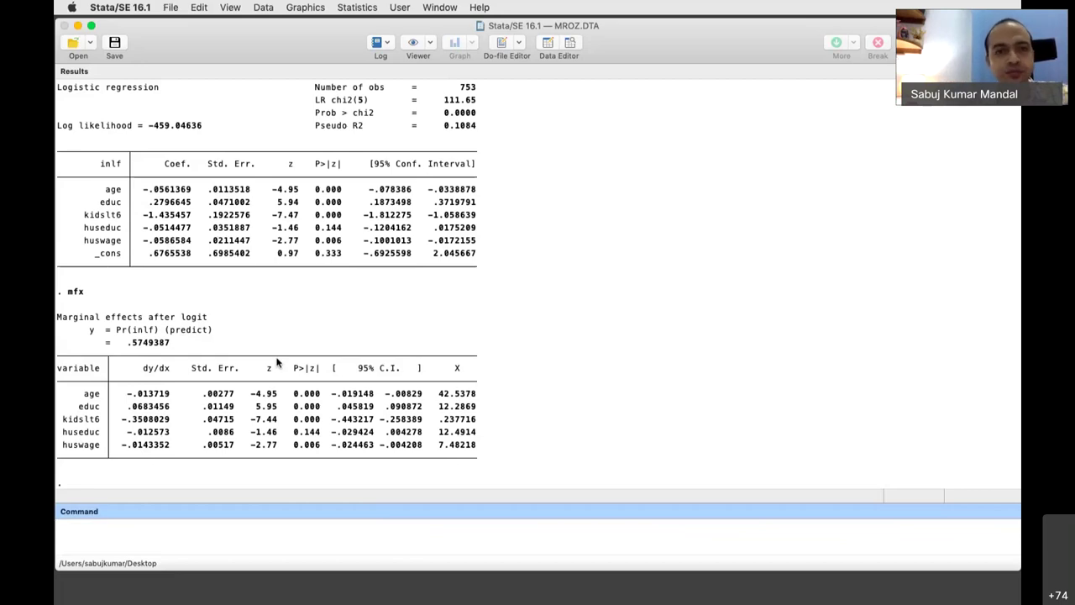
{"action": "scroll", "coordinate": [276, 362], "scroll_direction": "up", "scroll_amount": 5}
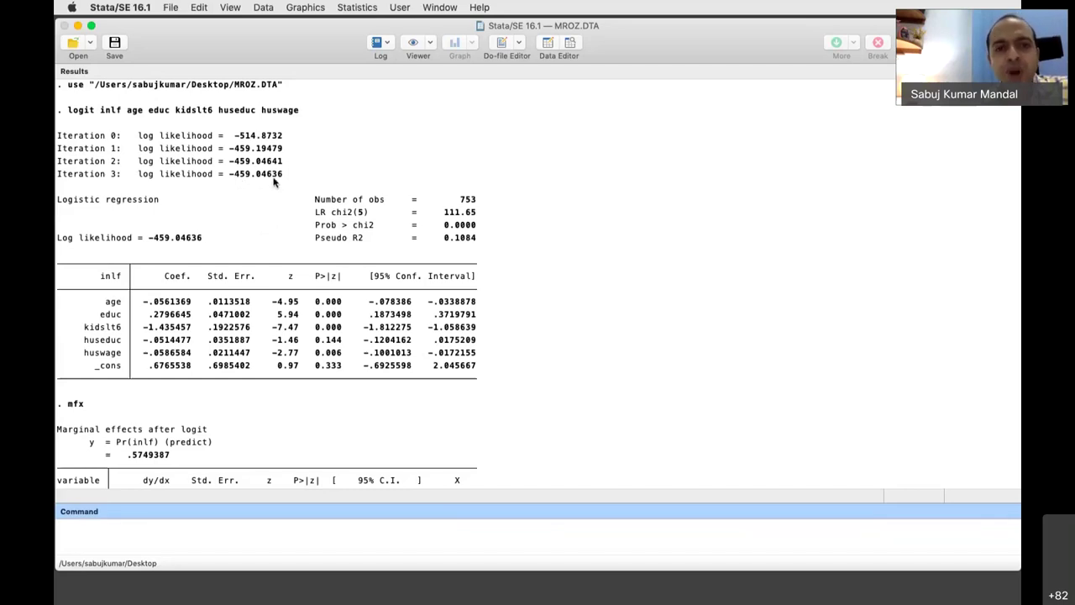
{"action": "left_click", "coordinate": [317, 179]}
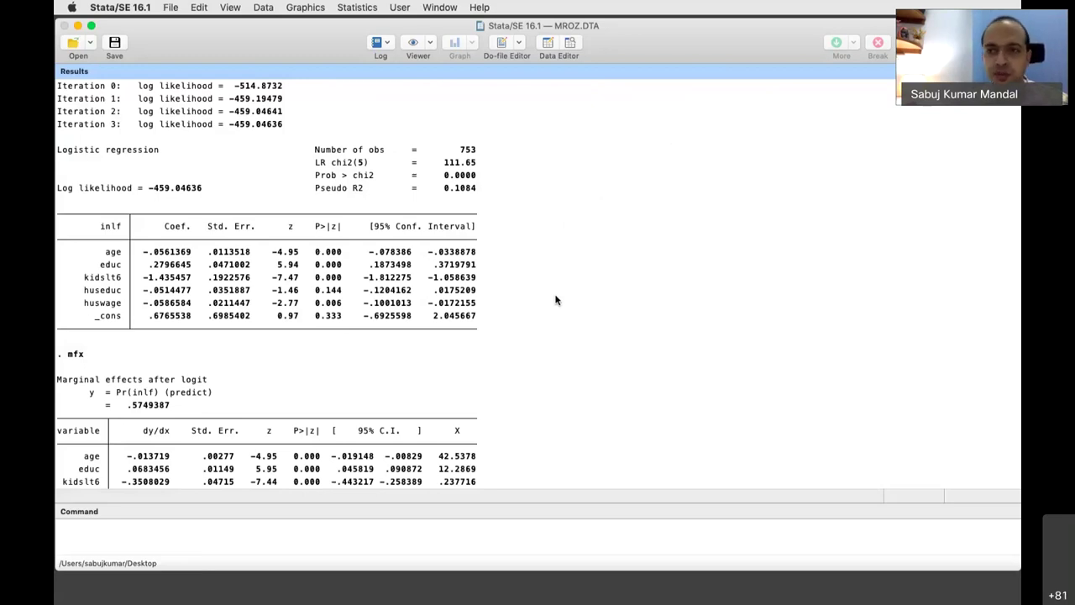
- Run a probit regression of inlf on age, educ, kidslt6, huseduc and huswage
{"action": "left_click", "coordinate": [202, 524]}
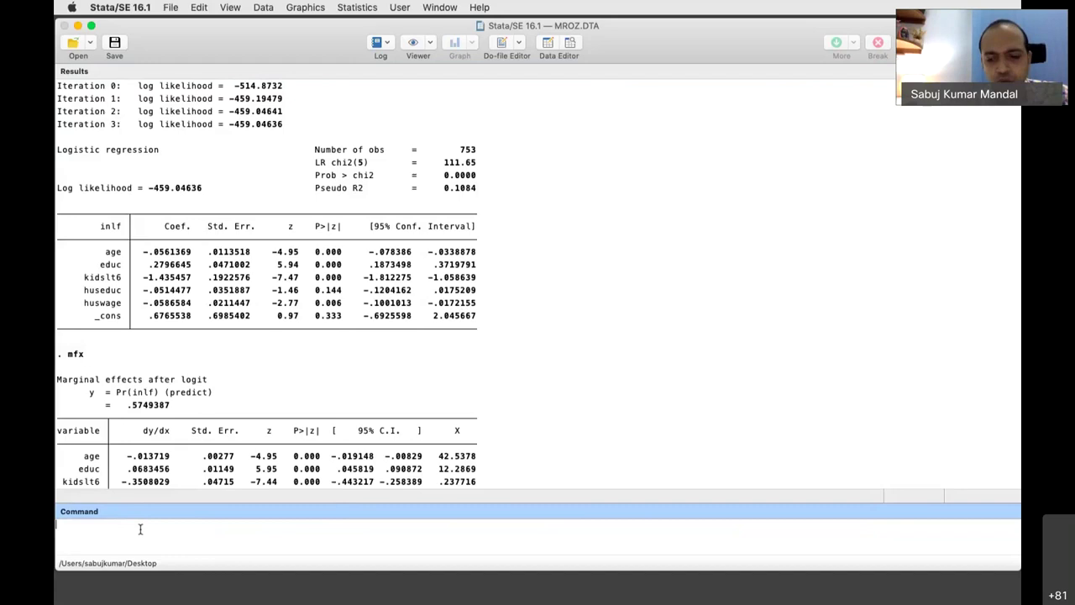
{"action": "type", "text": "probit"}
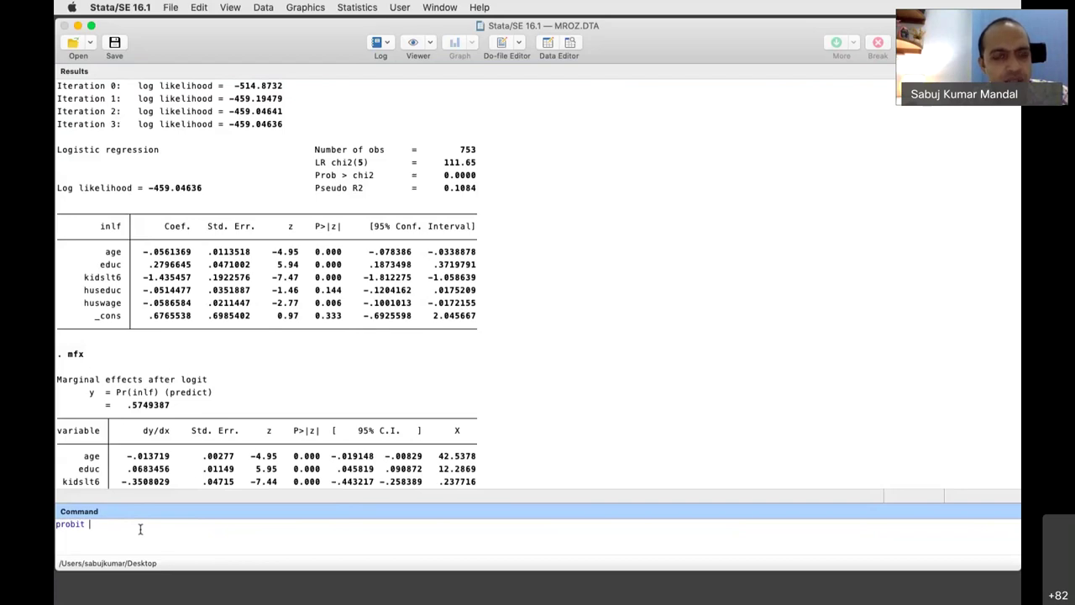
{"action": "type", "text": " inlf"}
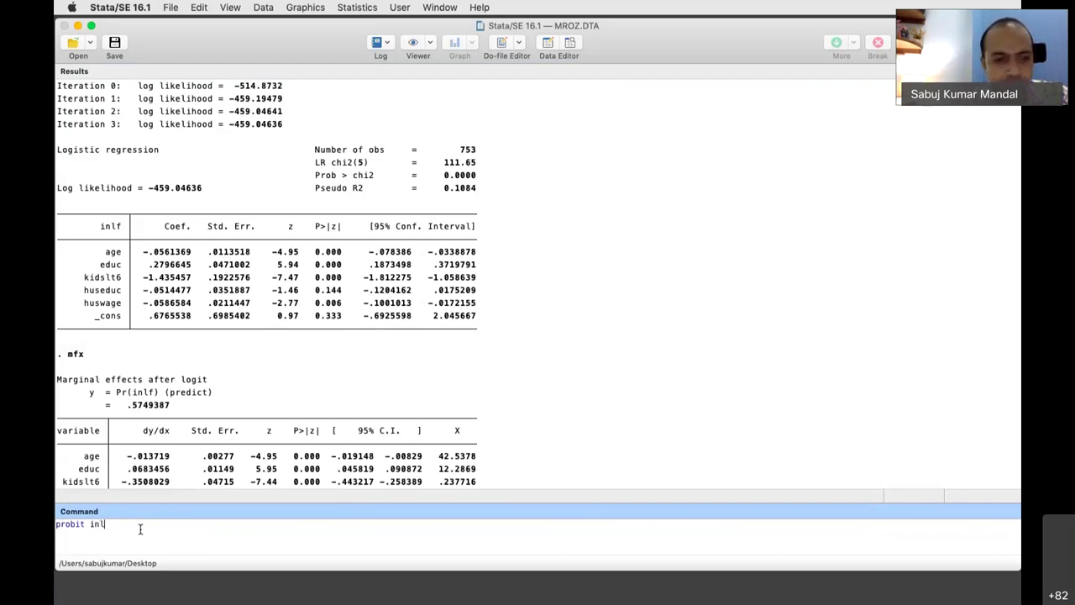
{"action": "type", "text": " age"}
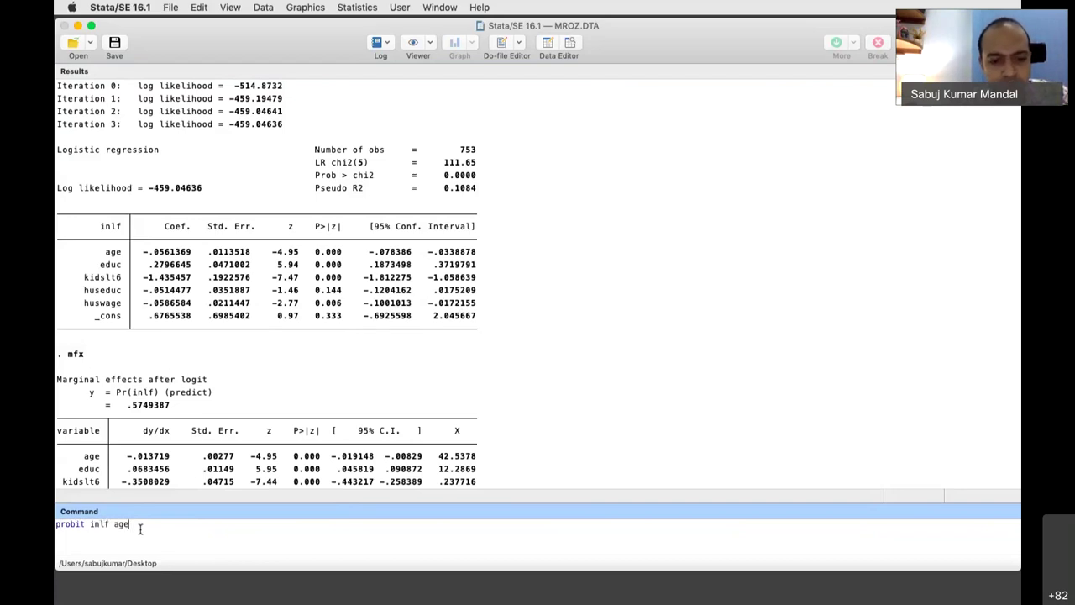
{"action": "type", "text": " educ"}
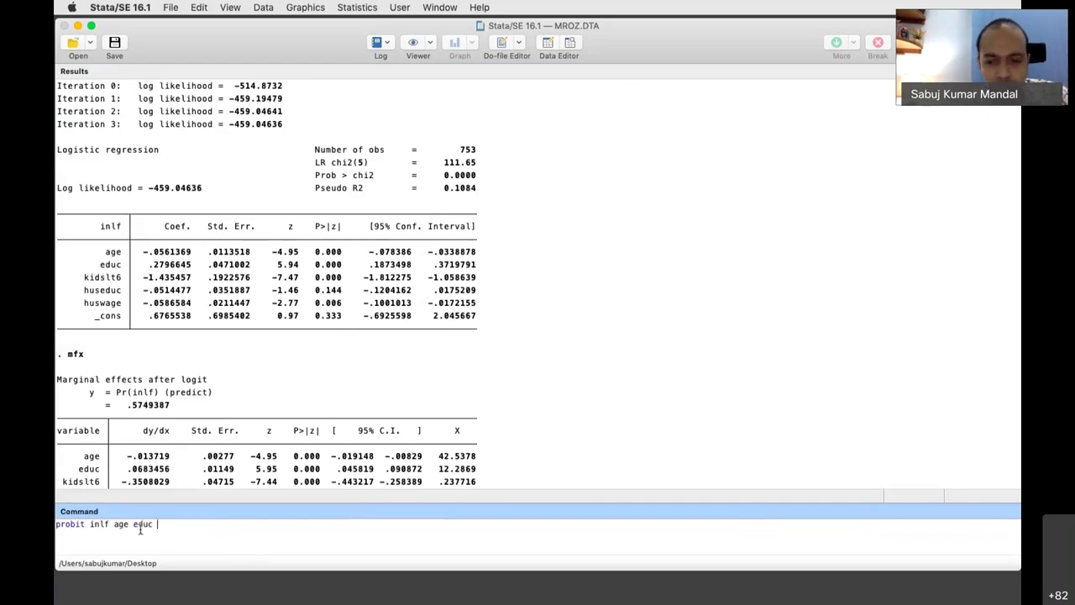
{"action": "type", "text": " kids"}
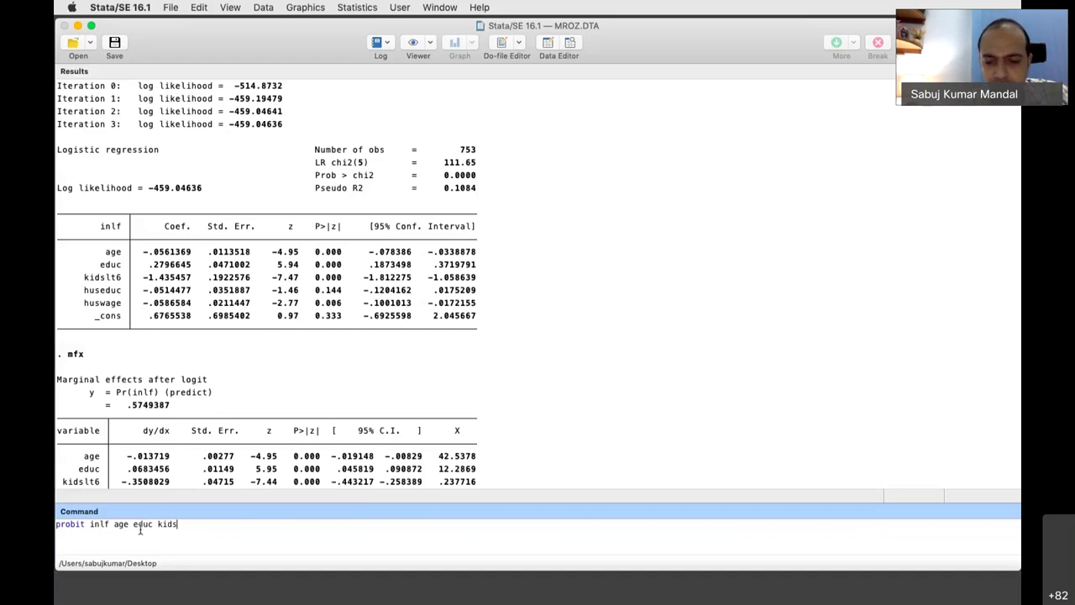
{"action": "type", "text": "lt6"}
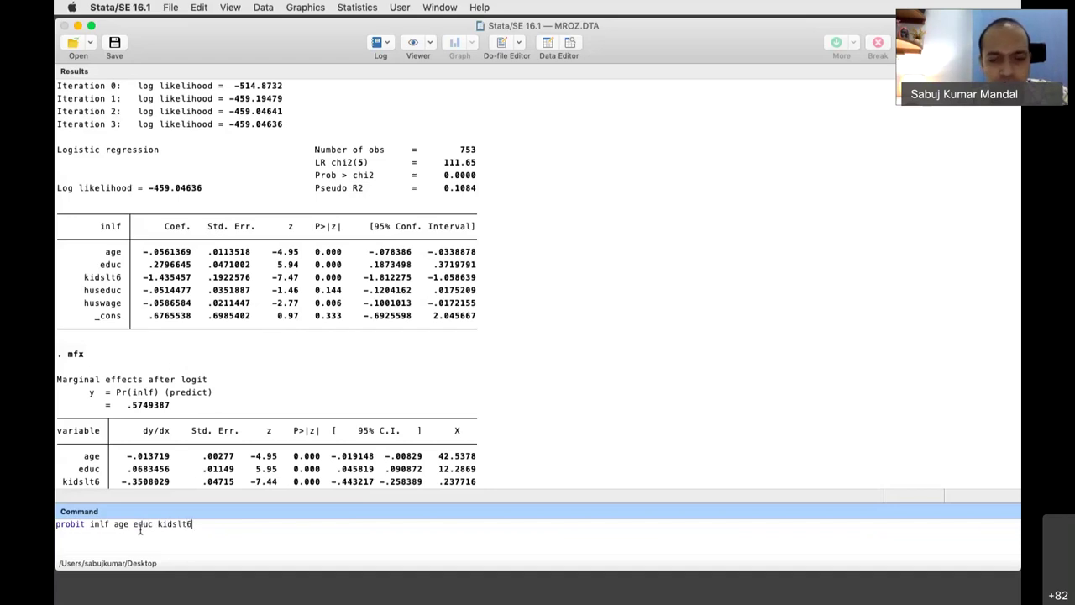
{"action": "type", "text": " h"}
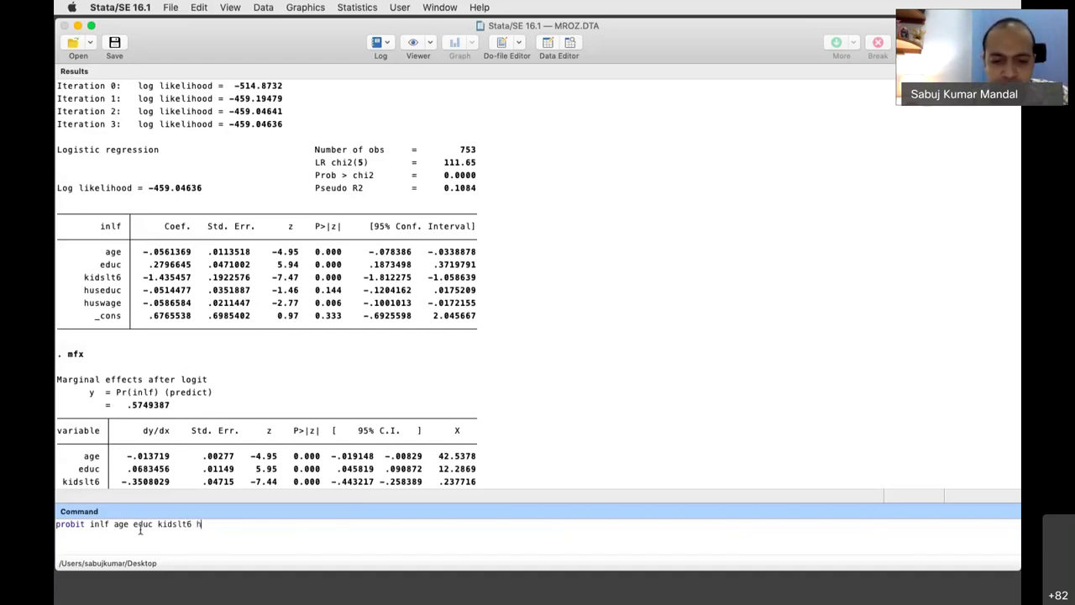
{"action": "type", "text": "useduc hus"}
{"action": "type", "text": "wage"}
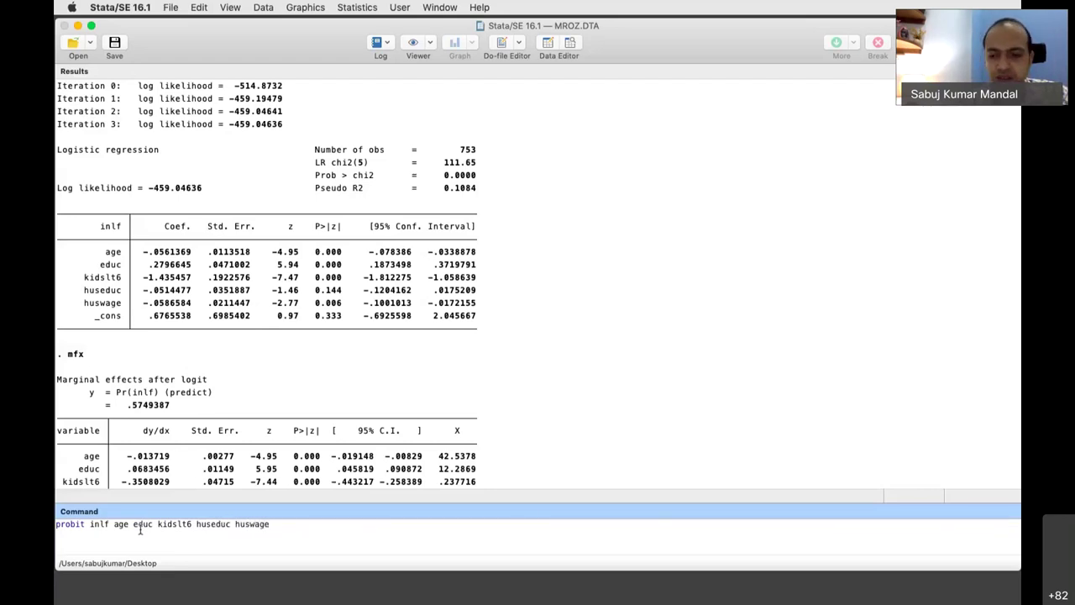
{"action": "key", "text": "Return"}
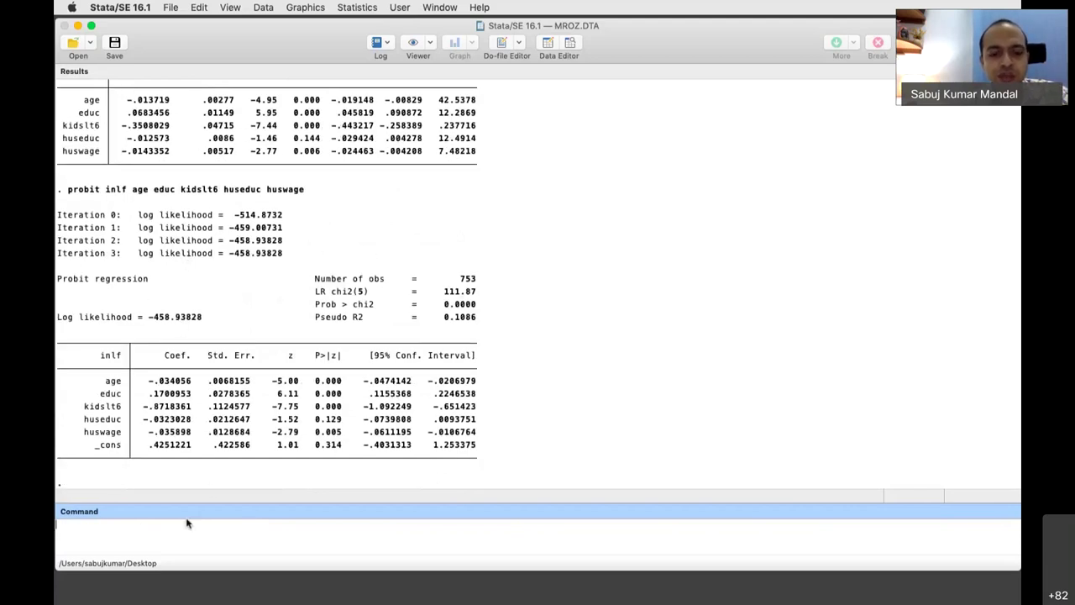
- Compute the marginal effects of the probit model with mfx
{"action": "type", "text": "mfx"}
{"action": "key", "text": "Return"}
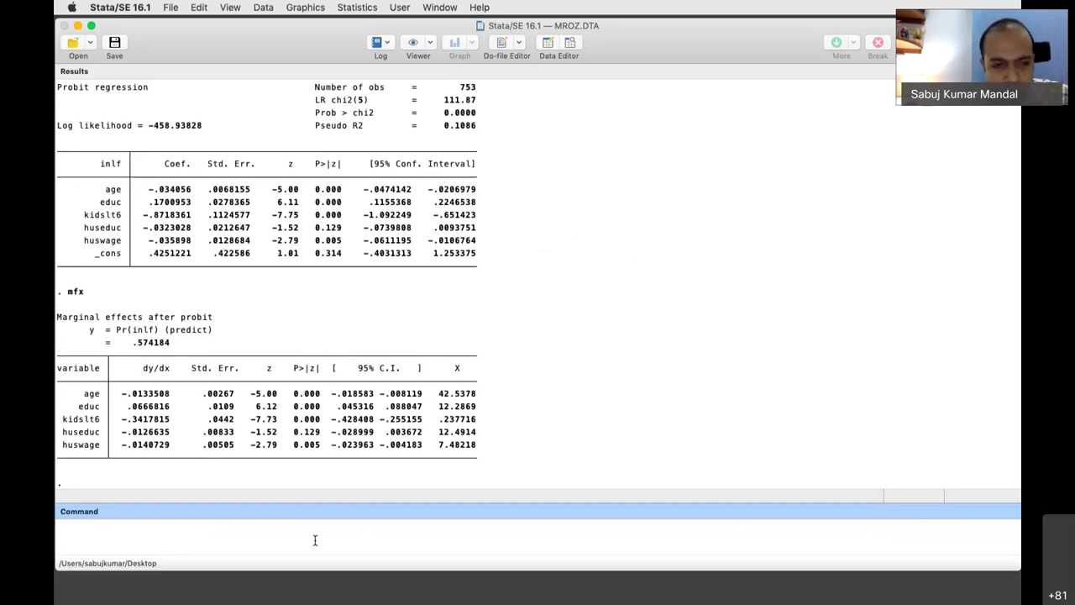
- Remove the dataset from memory with clear and empty the results display with cls
{"action": "type", "text": "clear"}
{"action": "key", "text": "Return"}
{"action": "type", "text": "cls"}
{"action": "key", "text": "Return"}
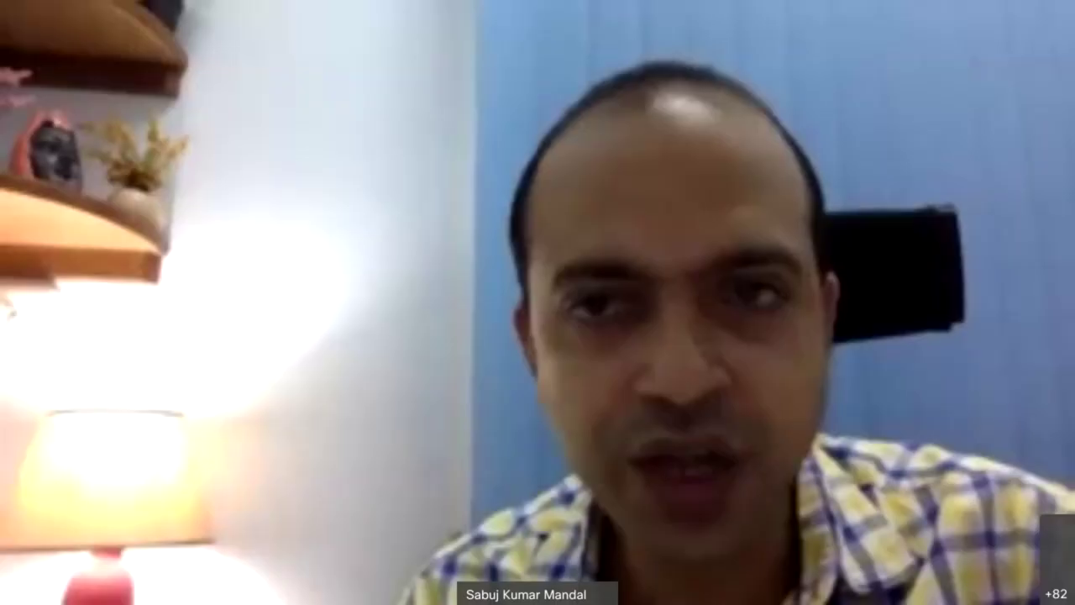